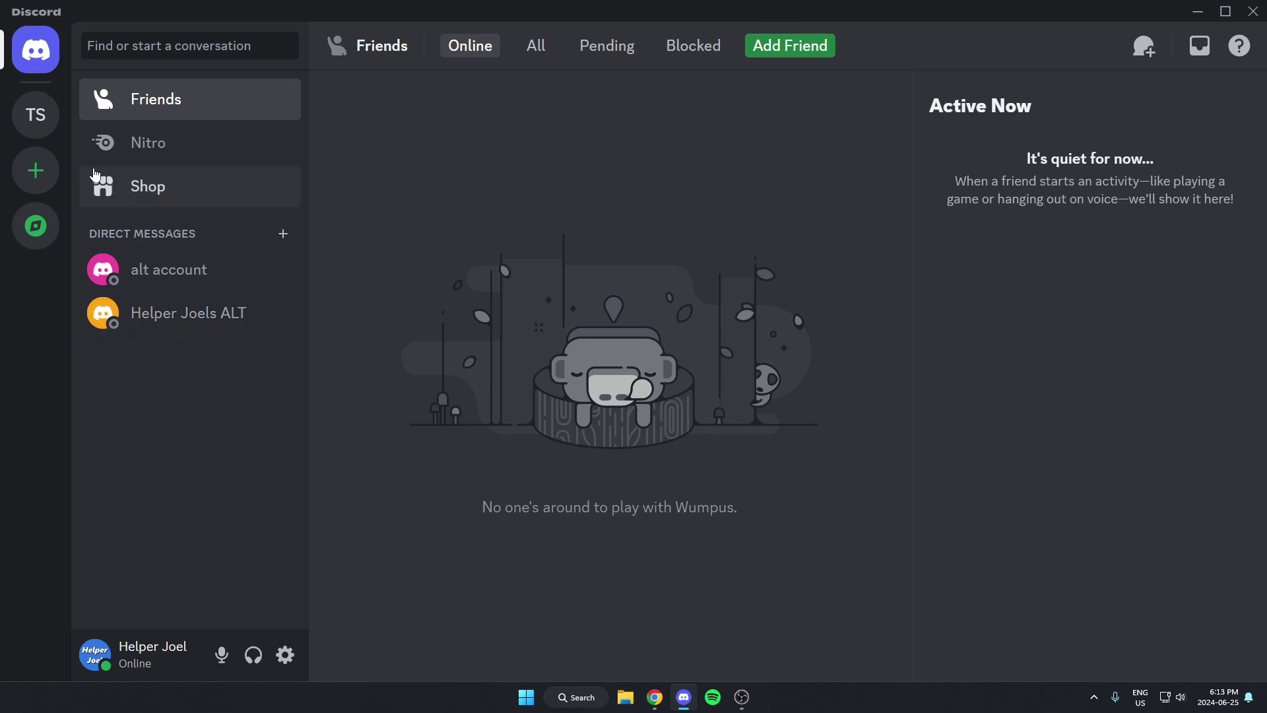
Step: Switch from Friends to Test Server using its TS icon, landing on #general
click(35, 115)
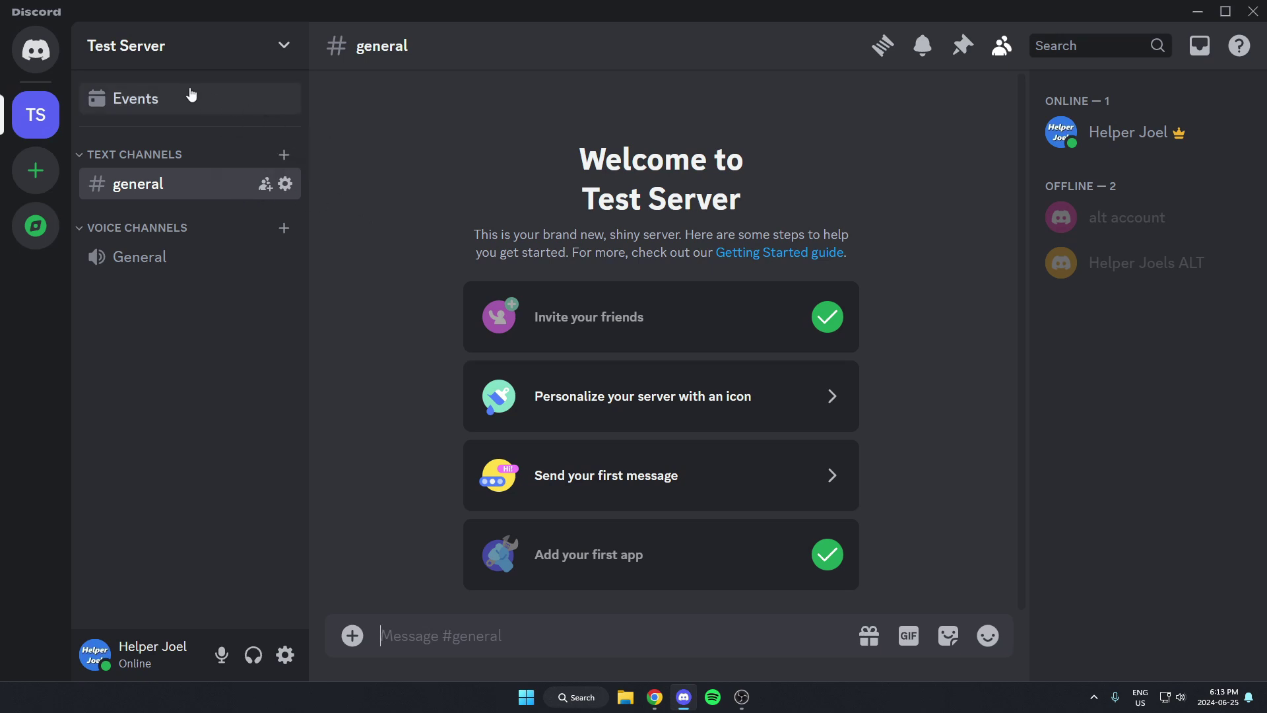
Step: Search the server's App Directory for 'arcane' and open the Arcane bot's page
click(140, 58)
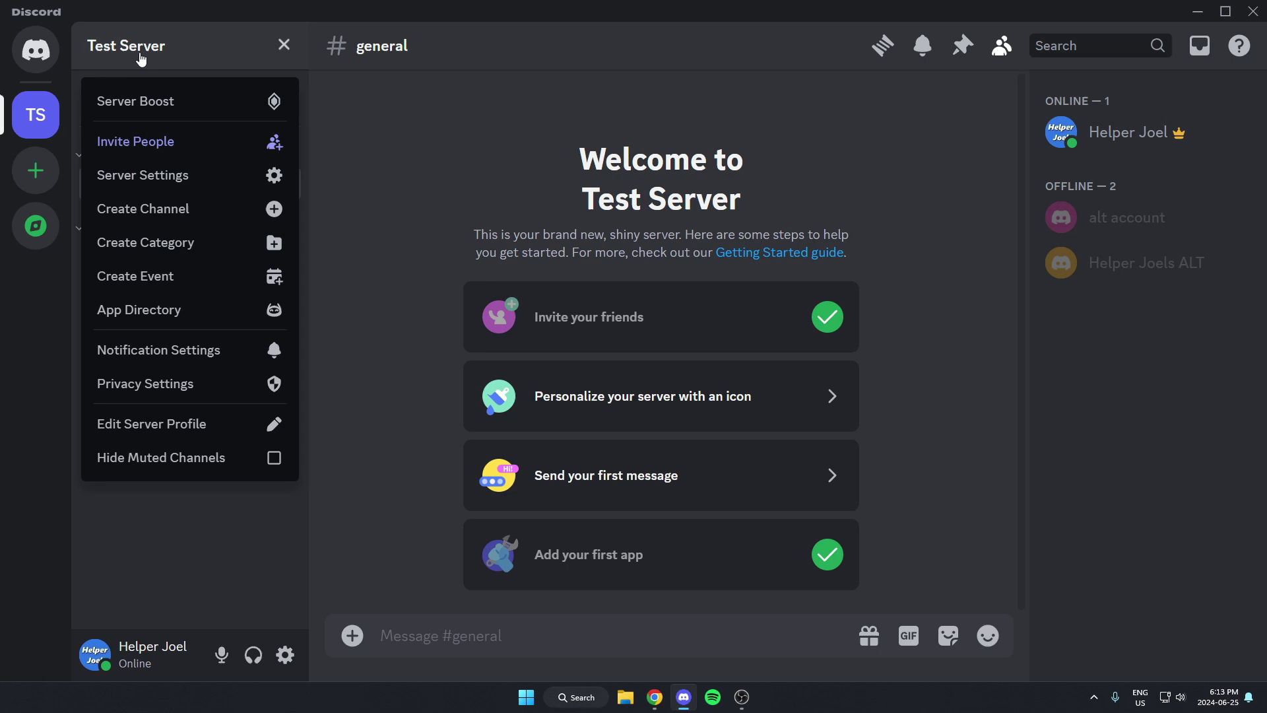
click(209, 309)
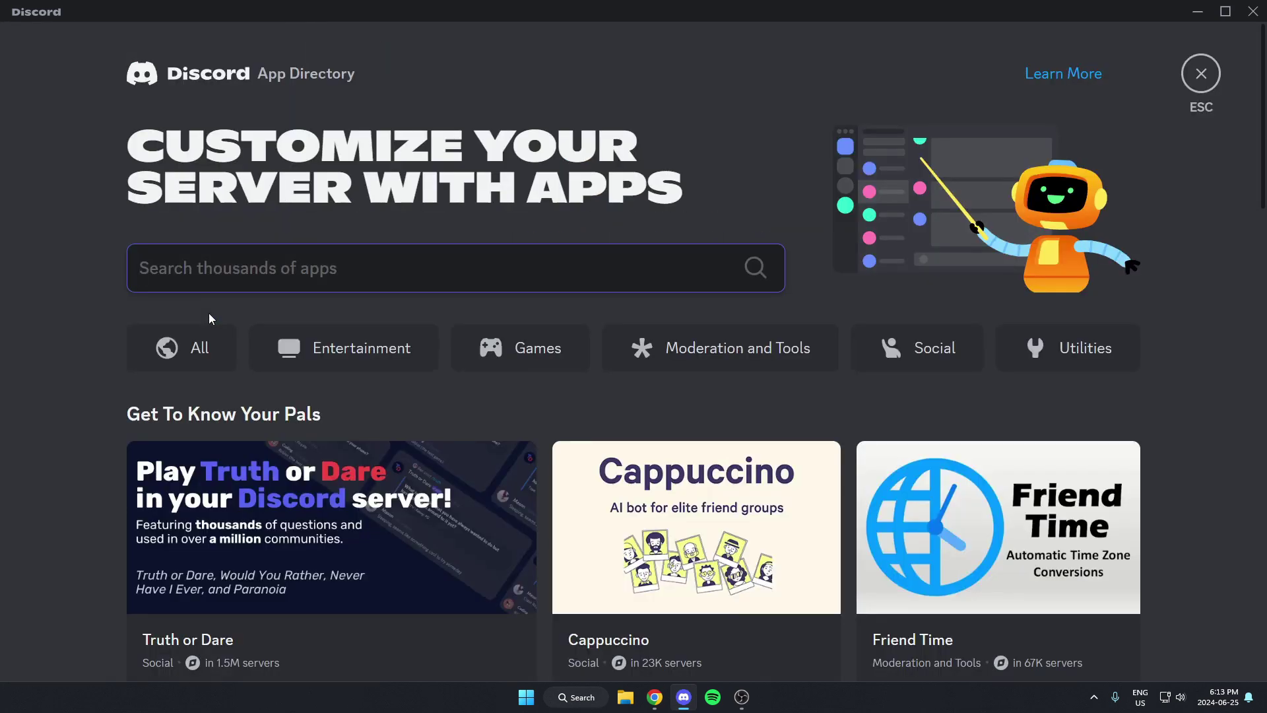
text(arcan)
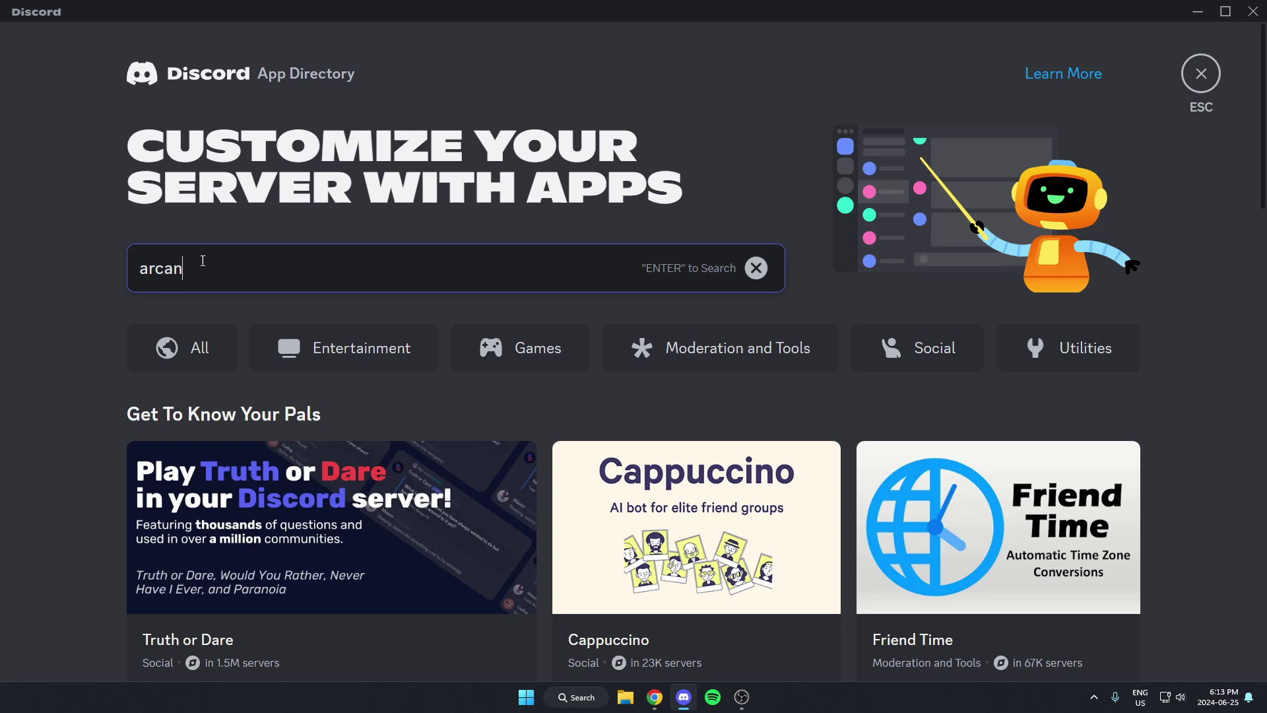
text(e)
key(Return)
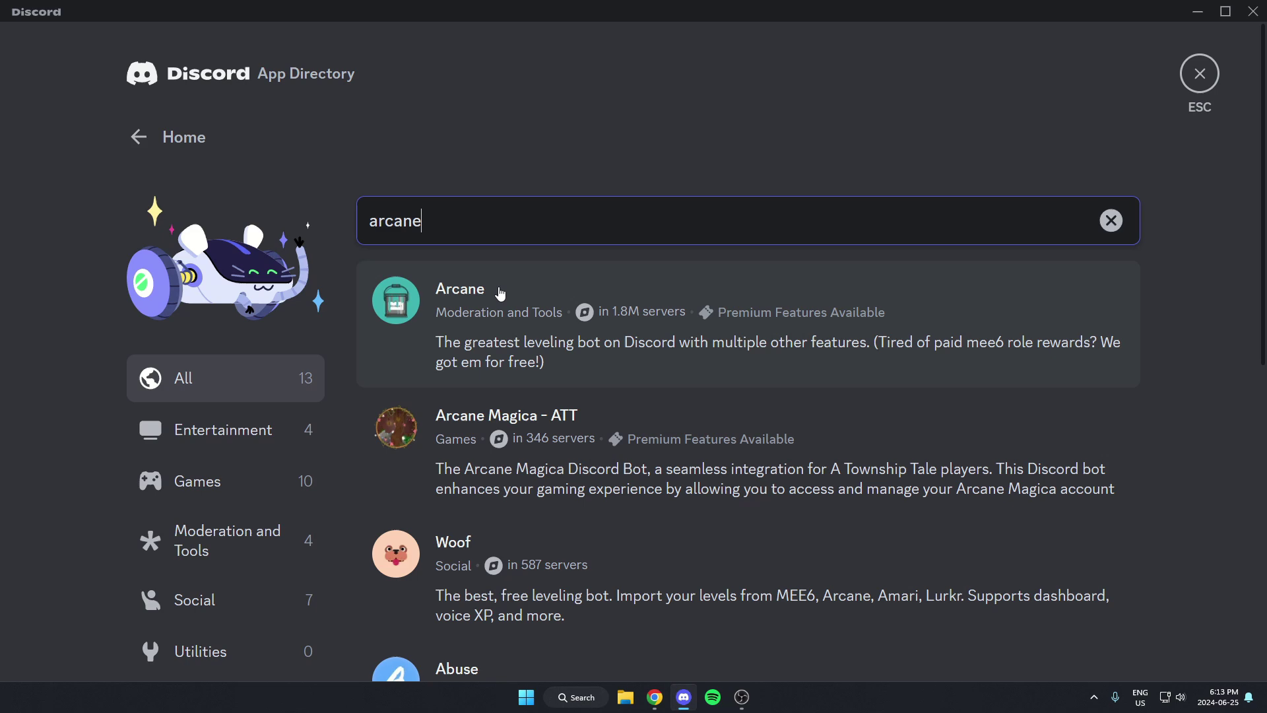
click(503, 297)
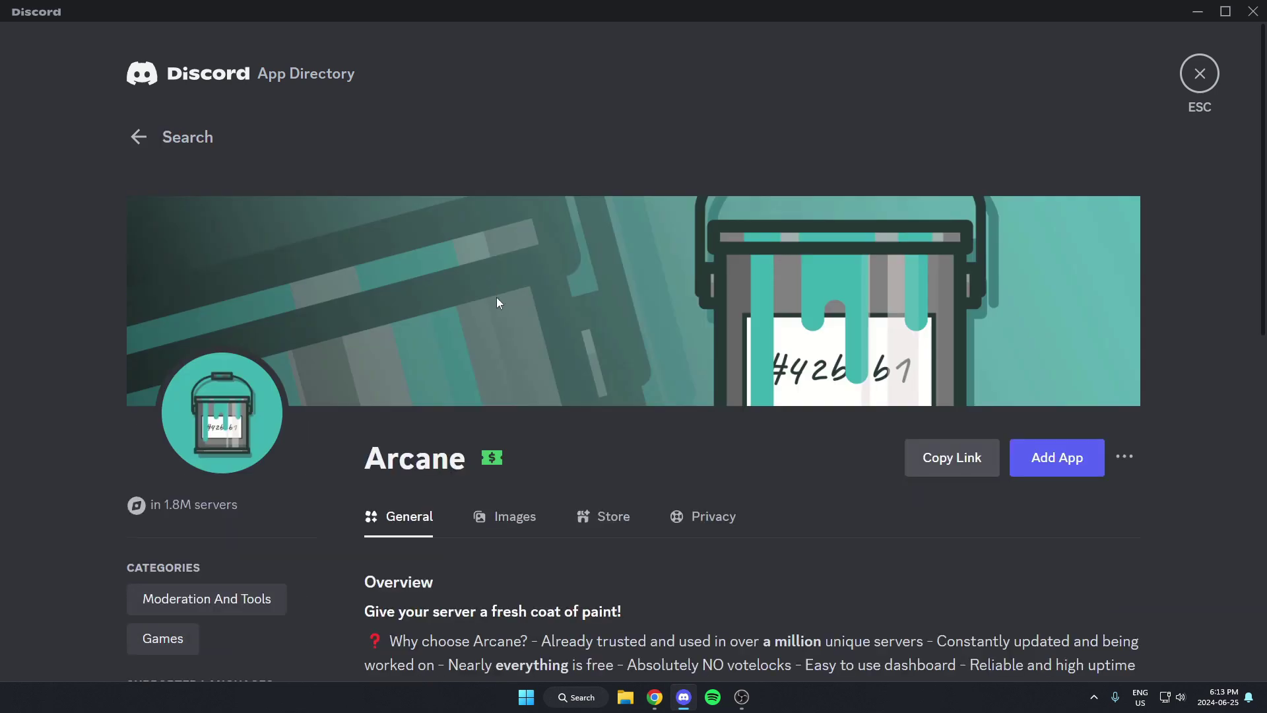
Step: Add Arcane to Test Server, granting its listed permissions and passing the hCaptcha check
click(1055, 477)
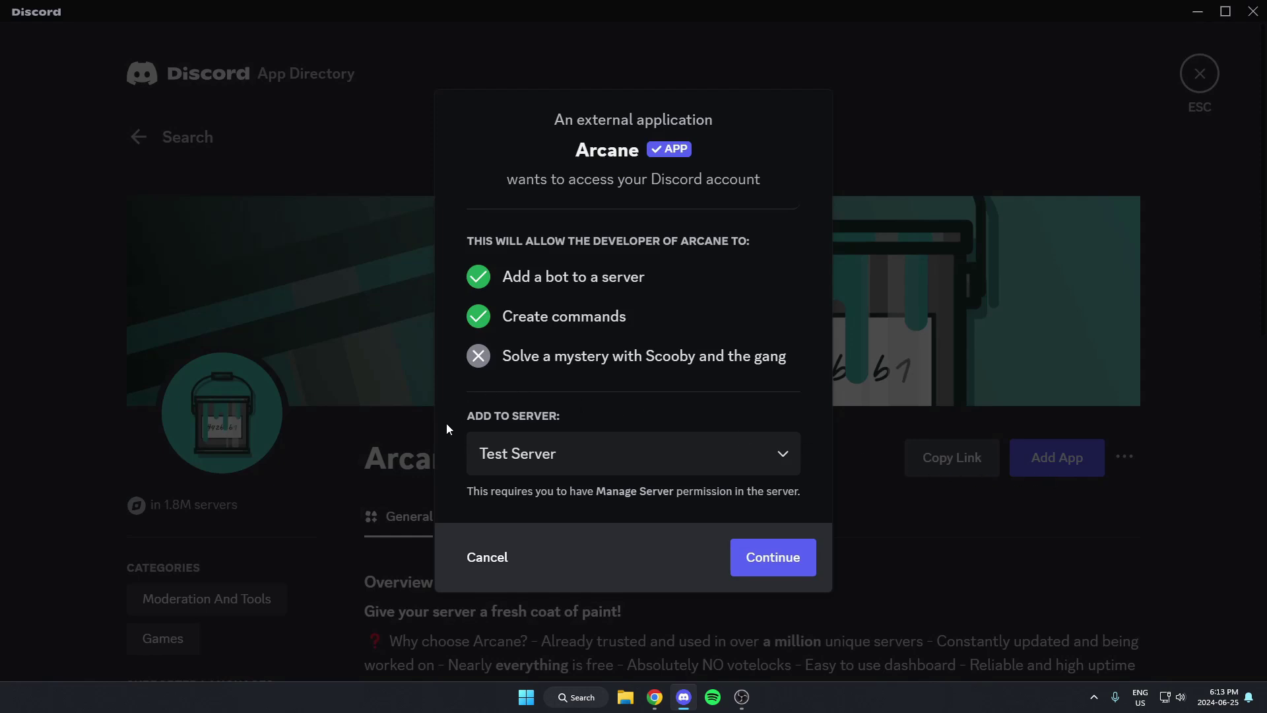
click(772, 561)
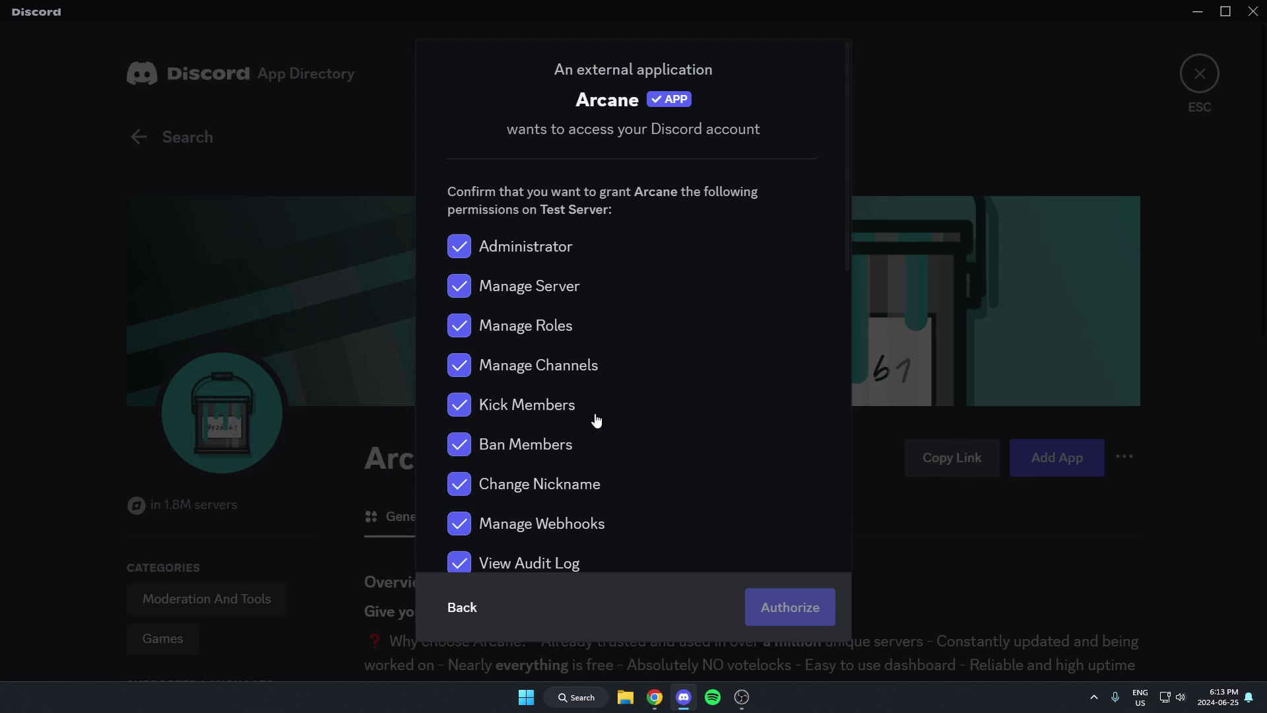
scroll(643, 396, down, 5)
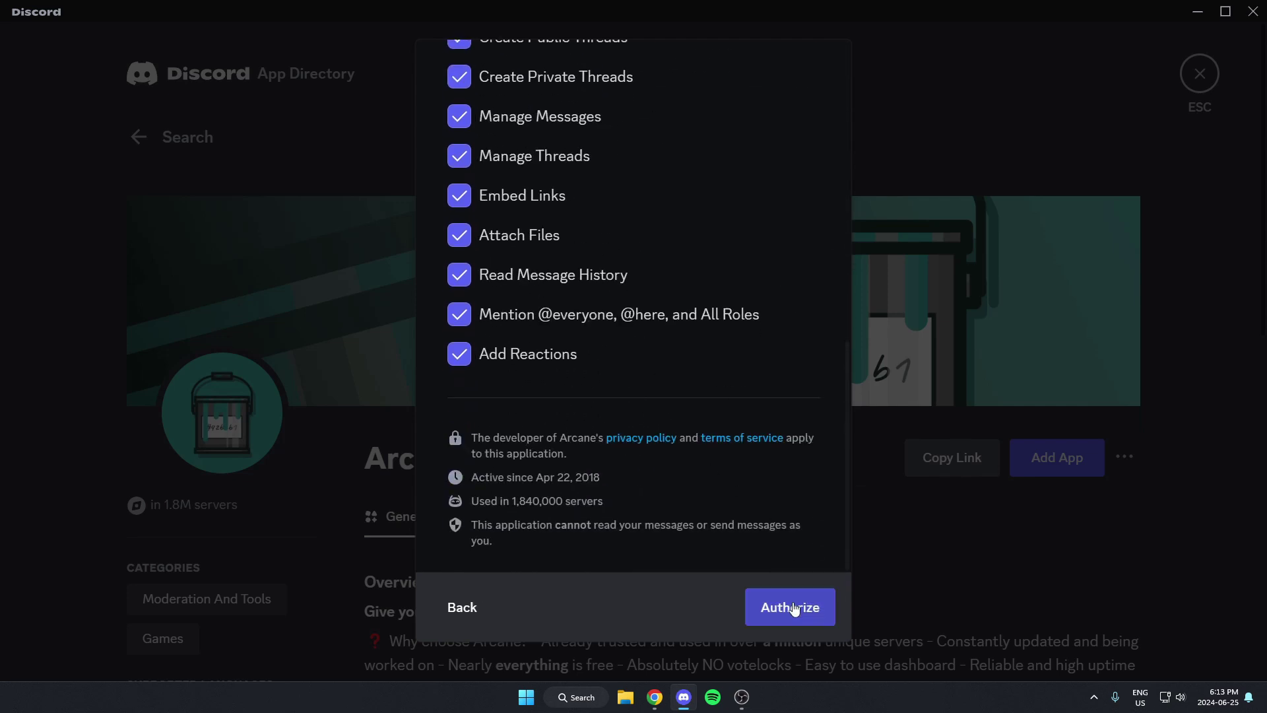
click(794, 607)
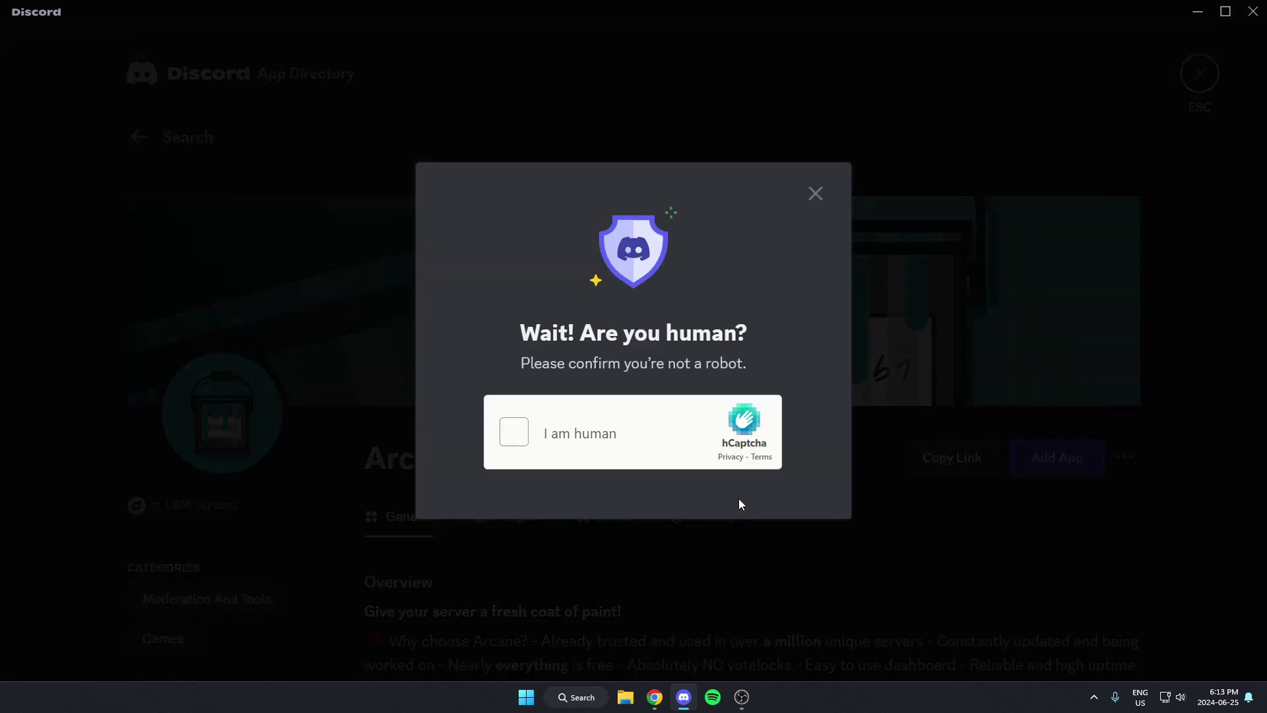
click(509, 436)
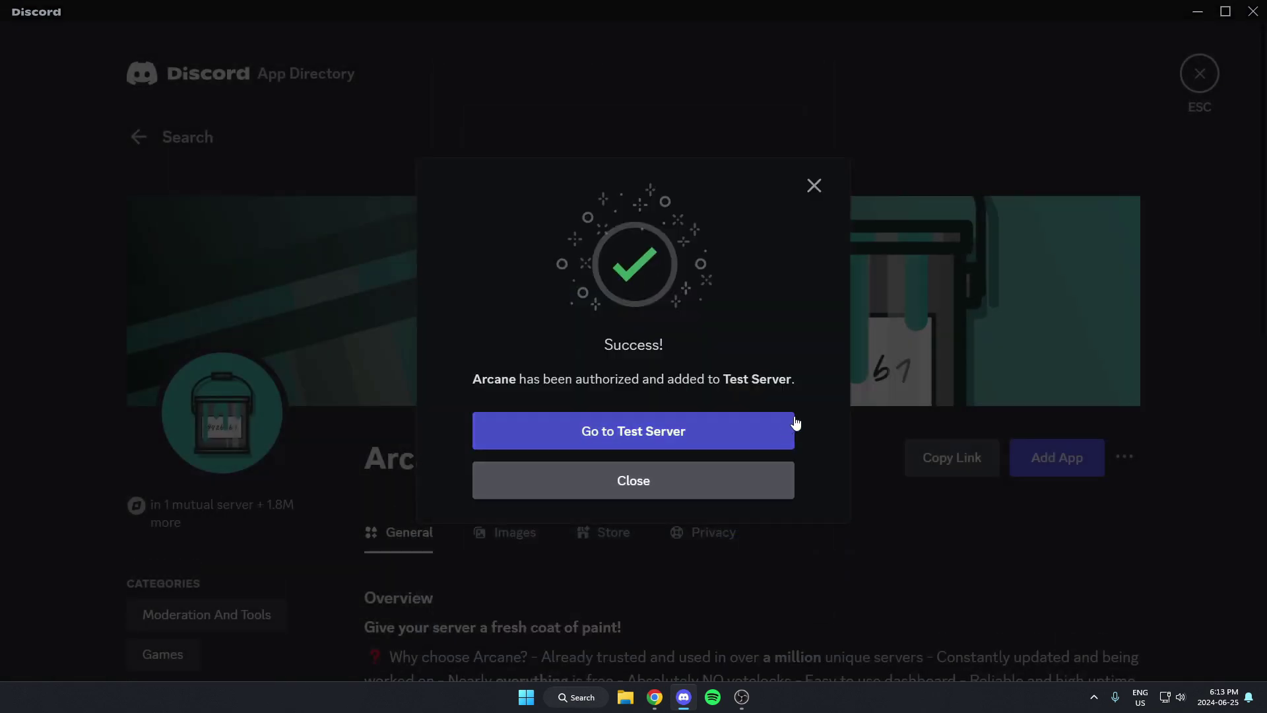
Step: Return to Test Server and send 'hi', 'hellow' and 'hows it going' in #general
click(667, 438)
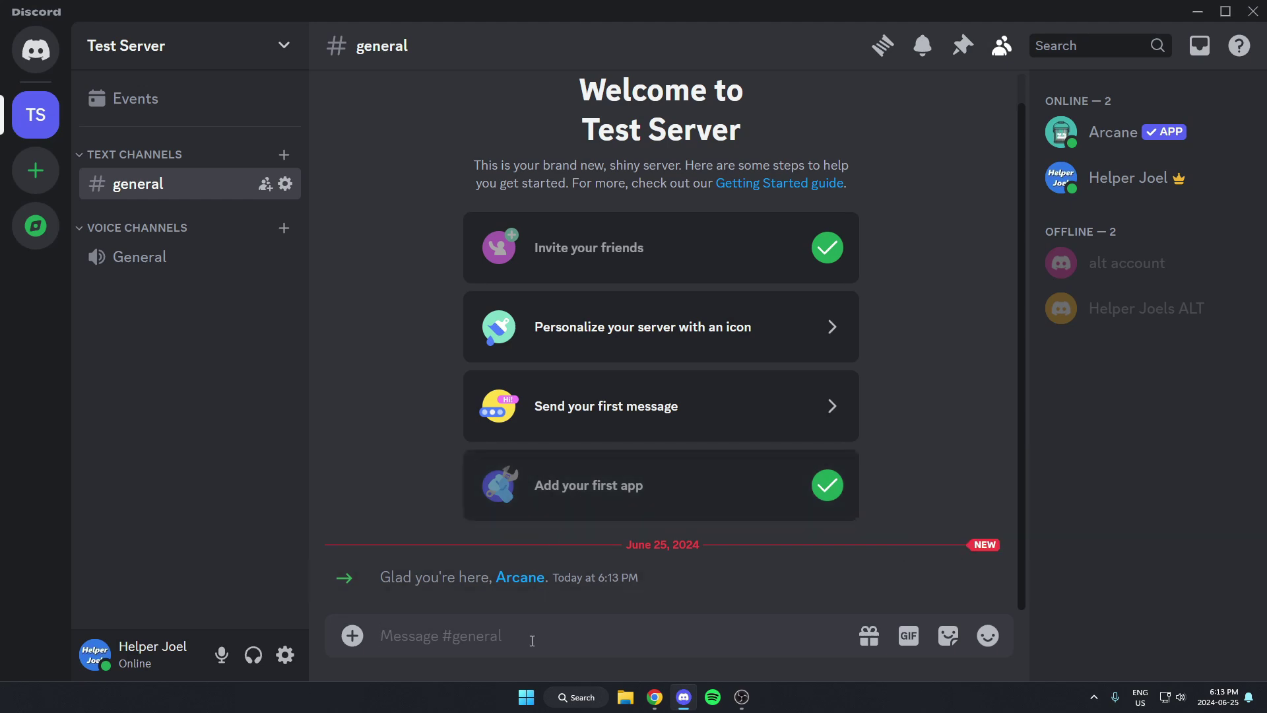
text(hi)
key(Return)
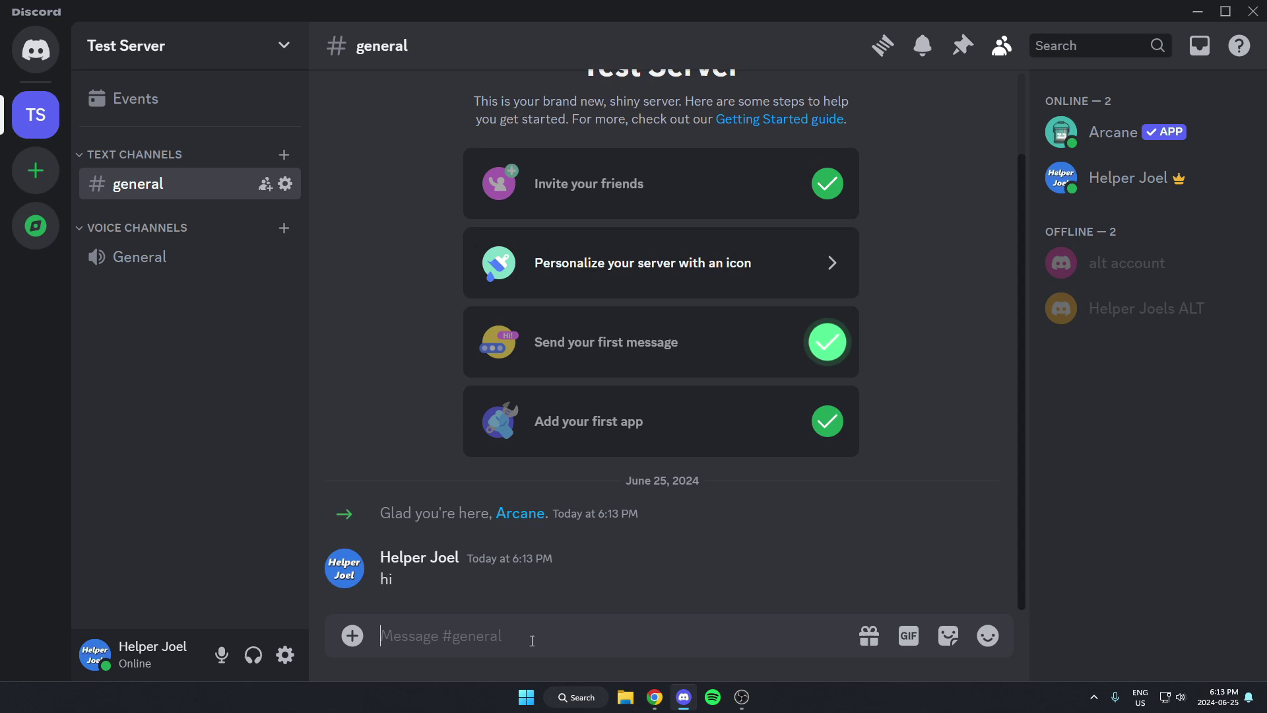
text(hellow)
key(Return)
text(how)
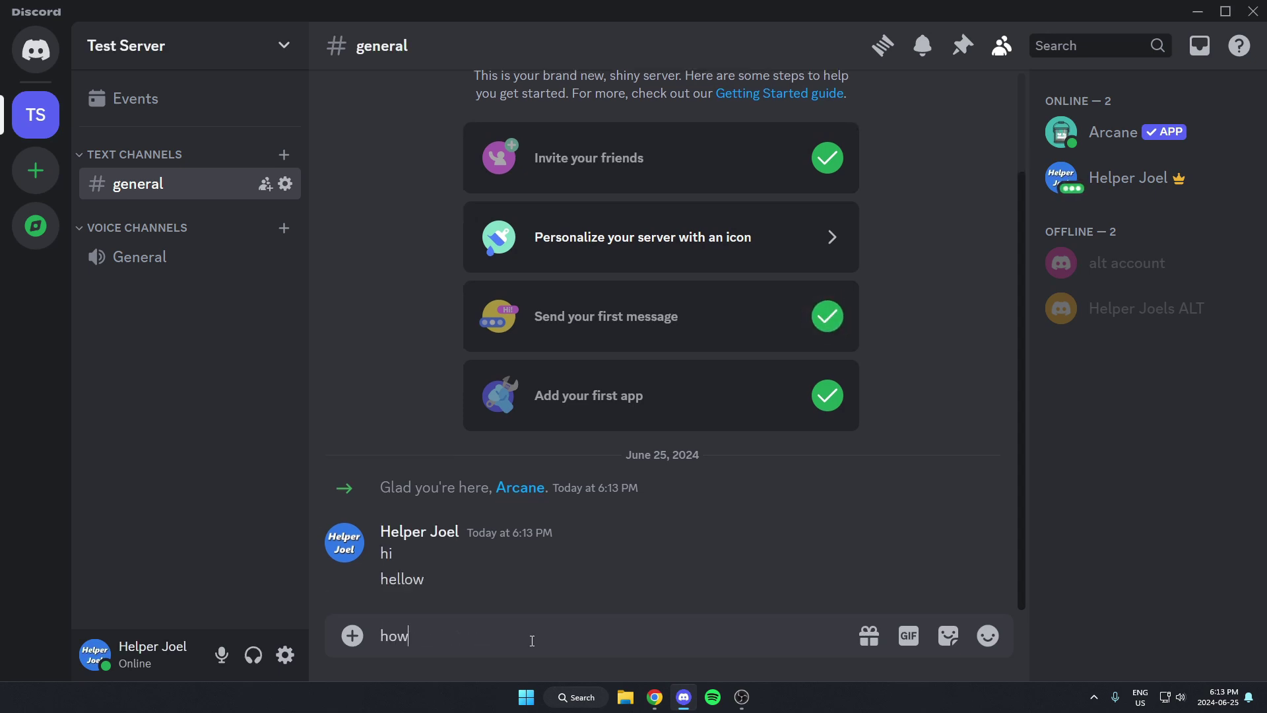
text(s it going)
key(Return)
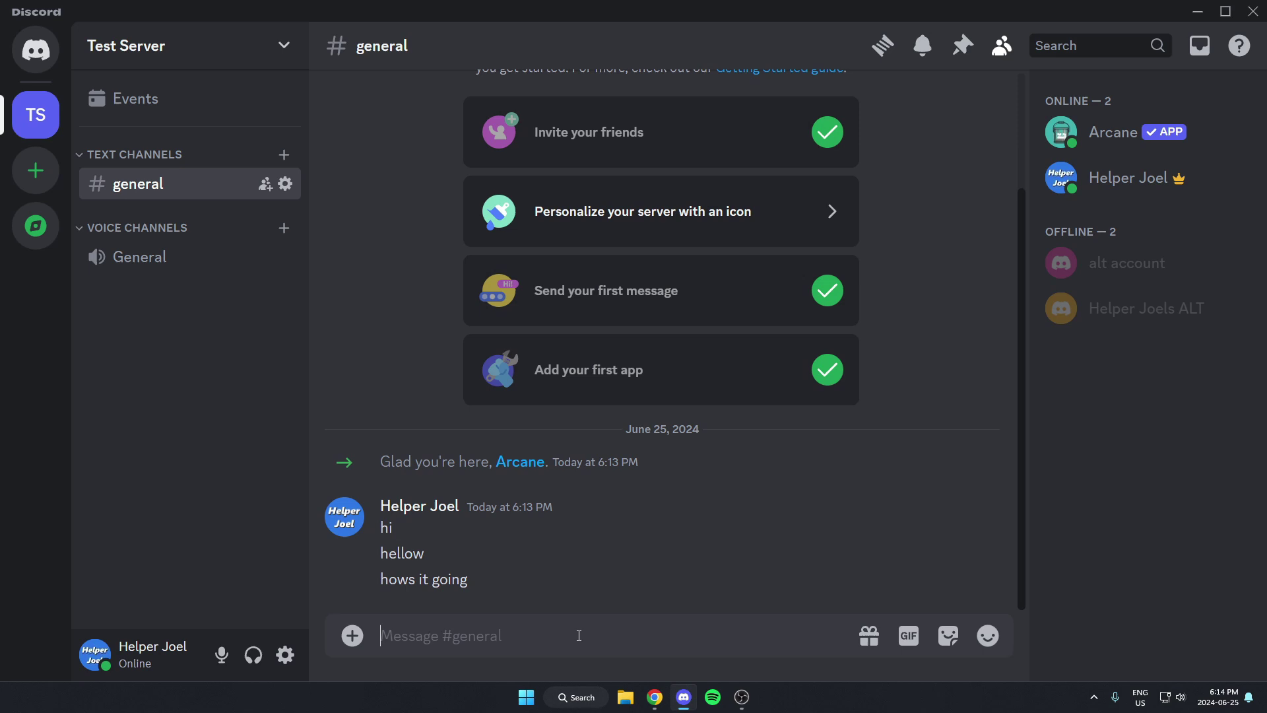
text(/clear)
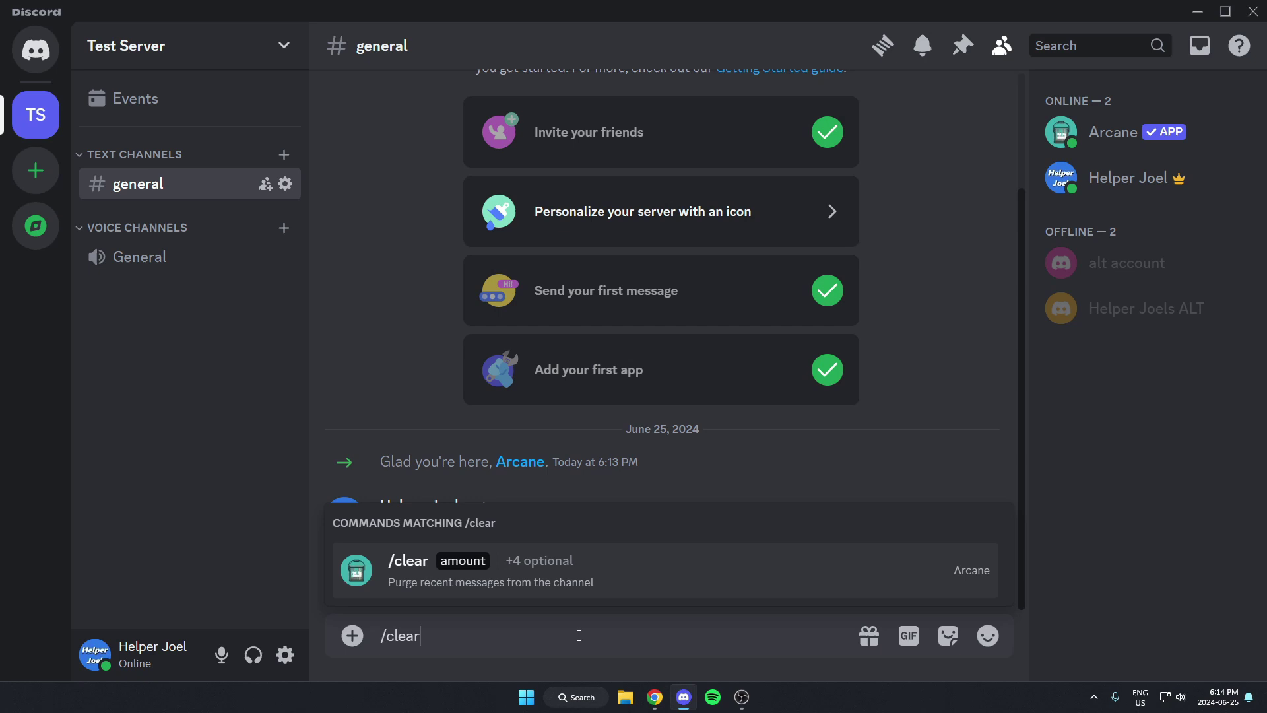
Step: Run Arcane's /clear command with amount 500, purging 4 messages from #general
key(Tab)
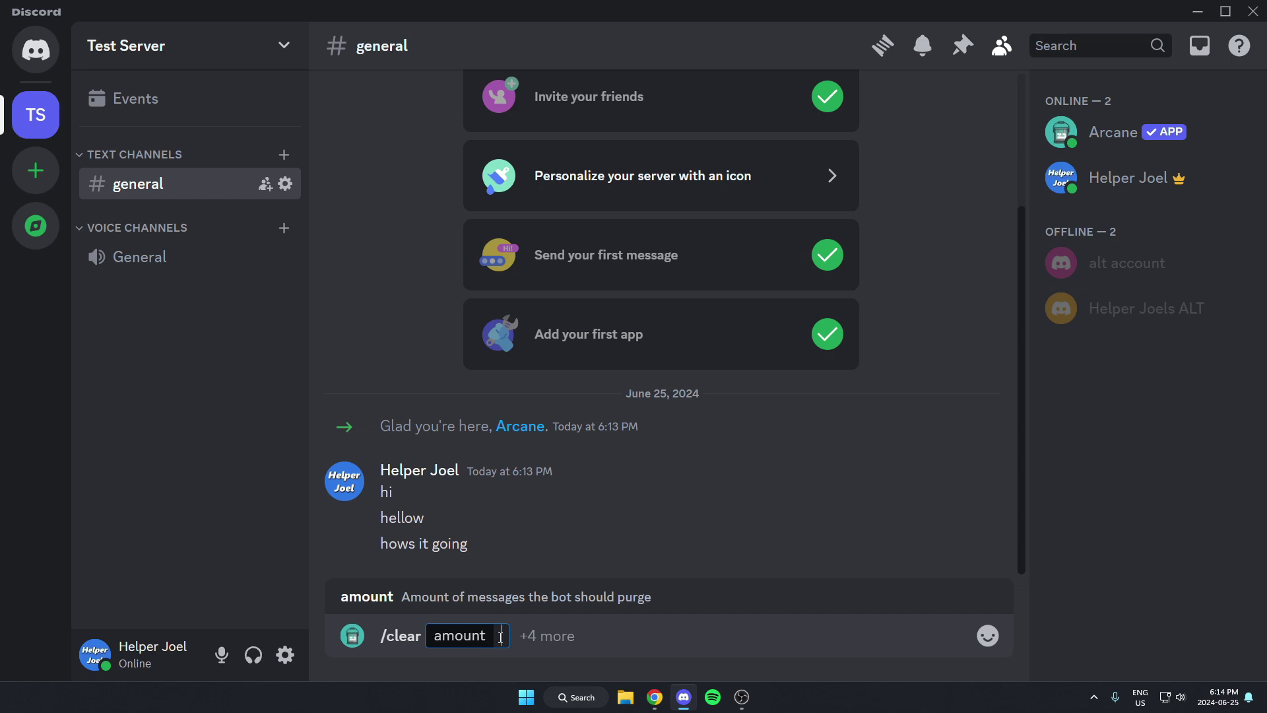
text(500)
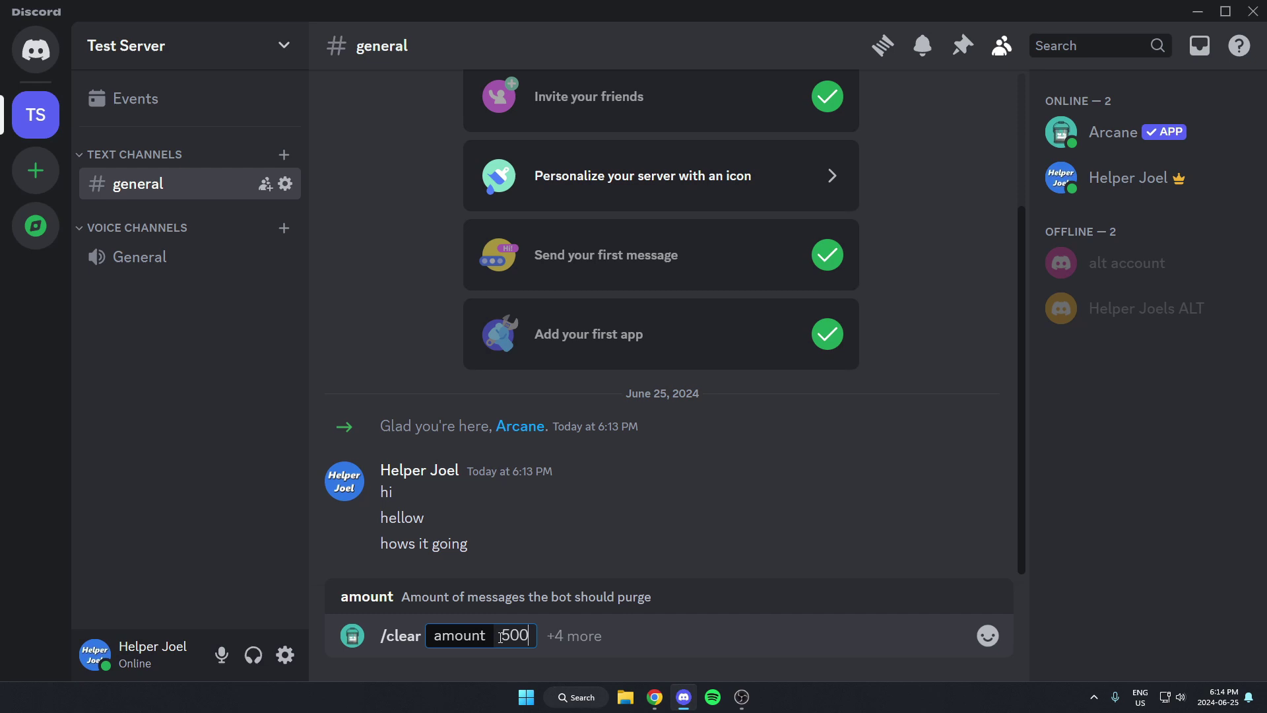
key(Return)
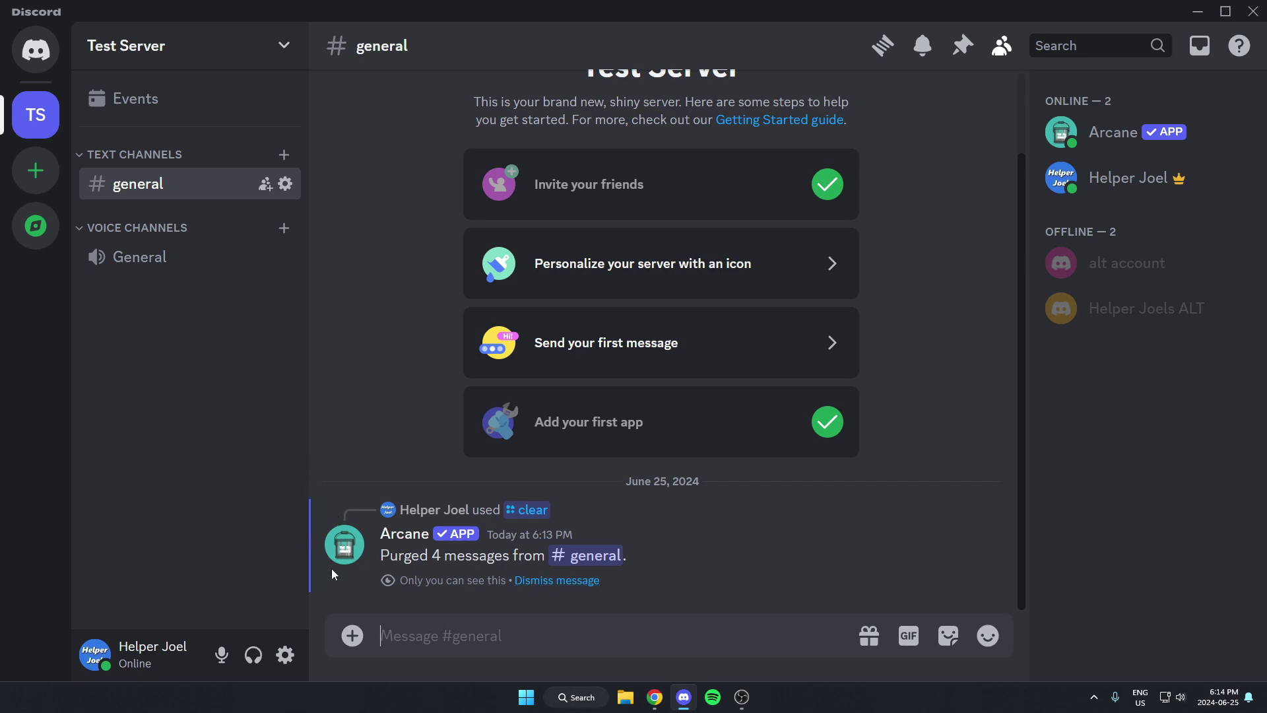
click(542, 581)
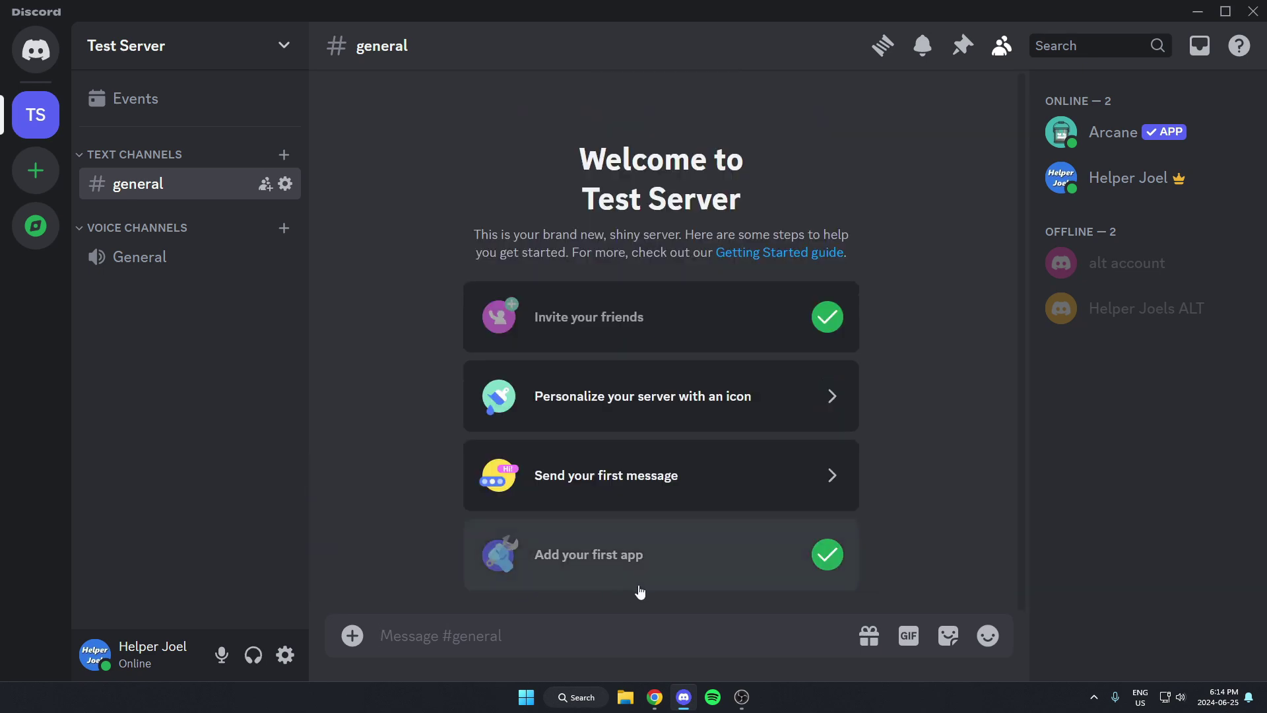